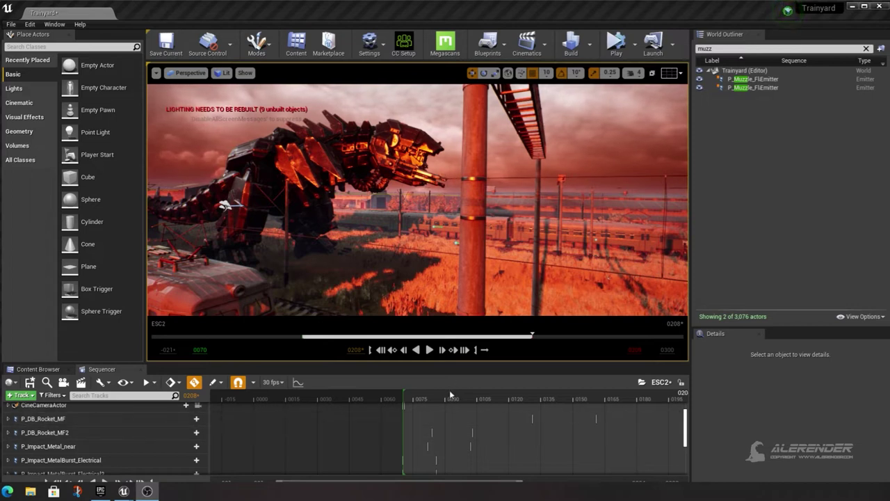
Select the muzzle flash emitter in the level and inspect its particle effect in the particle editor.
{"action": "left_click_drag", "start_coordinate": [438, 483], "coordinate": [496, 485]}
{"action": "left_click_drag", "start_coordinate": [441, 365], "coordinate": [439, 354]}
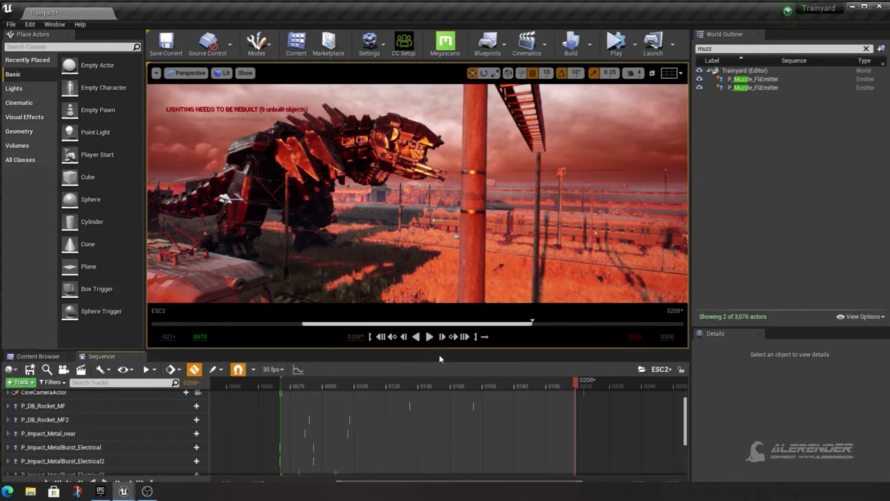
{"action": "mouse_move", "coordinate": [439, 293]}
{"action": "right_mouse_down"}
{"action": "mouse_move", "coordinate": [417, 292]}
{"action": "mouse_move", "coordinate": [462, 300]}
{"action": "mouse_move", "coordinate": [445, 295]}
{"action": "right_mouse_up"}
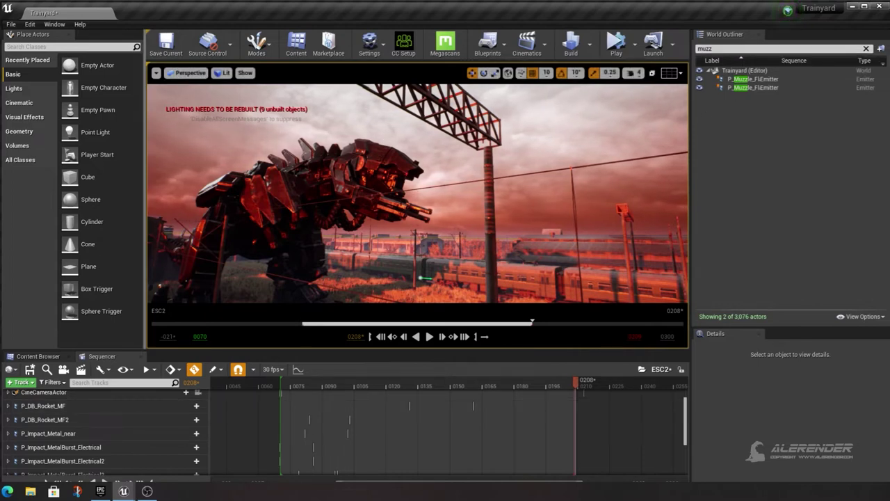
{"action": "left_click", "coordinate": [753, 79]}
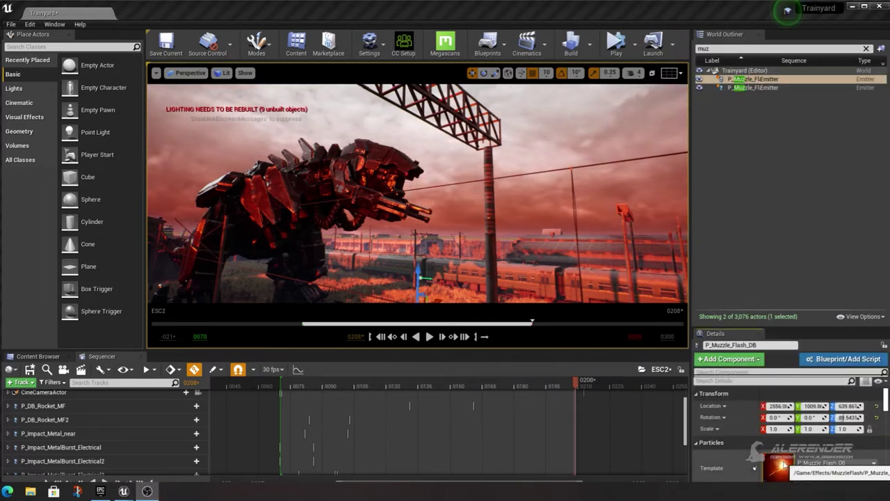
{"action": "double_click", "coordinate": [782, 464]}
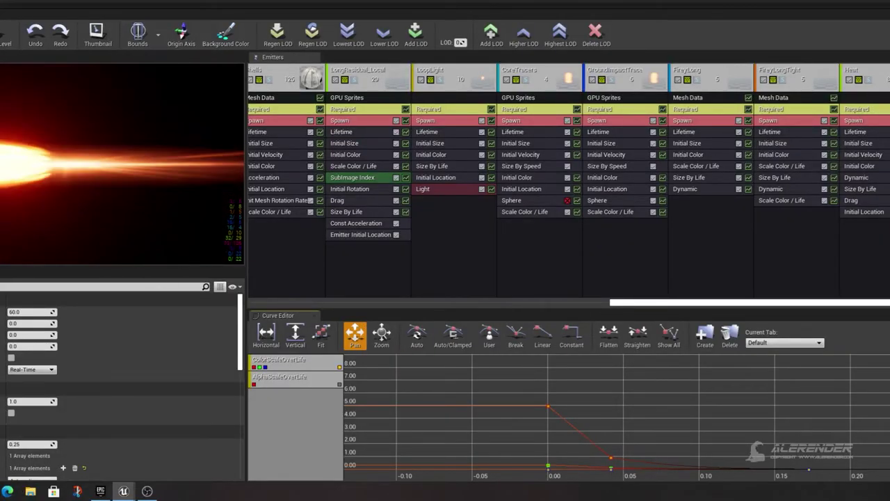
{"action": "double_click", "coordinate": [474, 6]}
{"action": "left_click_drag", "start_coordinate": [474, 6], "coordinate": [480, 7]}
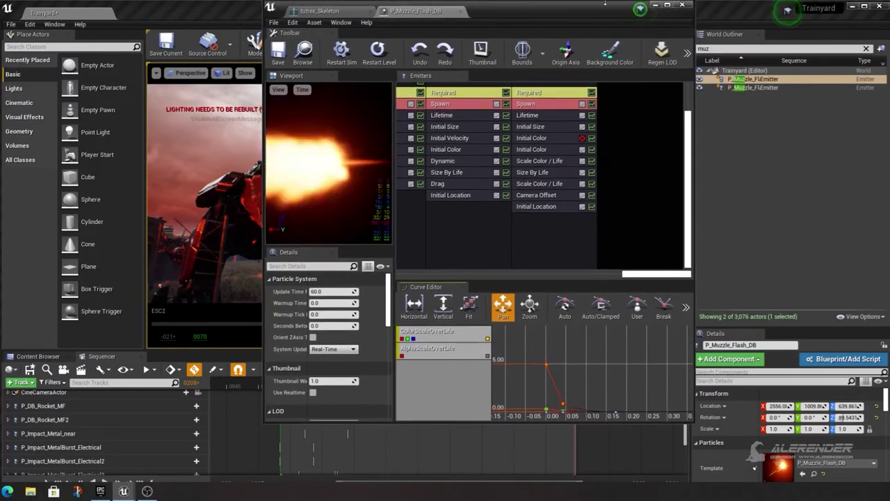
{"action": "left_click", "coordinate": [654, 5]}
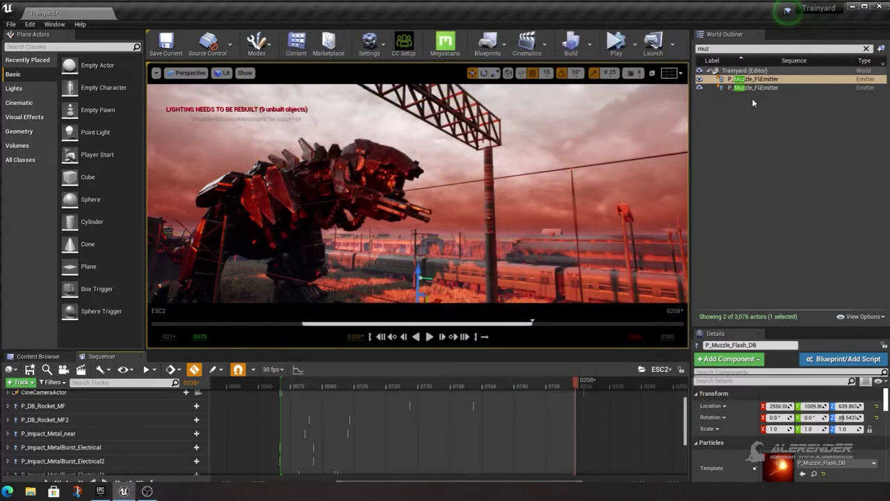
Add the selected P_Muzzle_Flash_DB emitter to the sequence and give it a Transform track.
{"action": "left_click", "coordinate": [748, 82]}
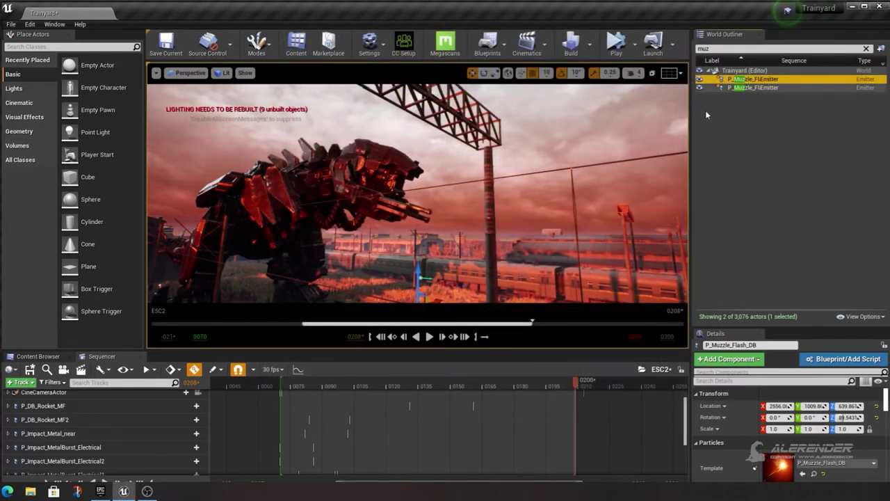
{"action": "left_click", "coordinate": [19, 381]}
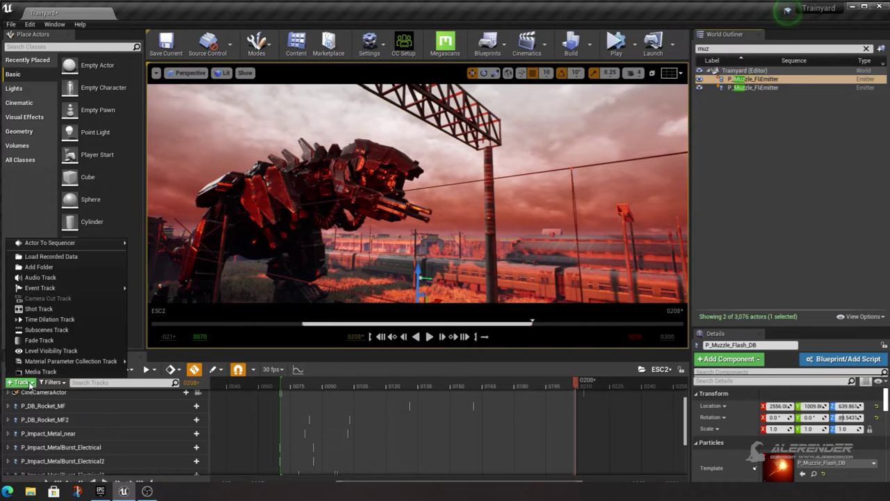
{"action": "mouse_move", "coordinate": [69, 244]}
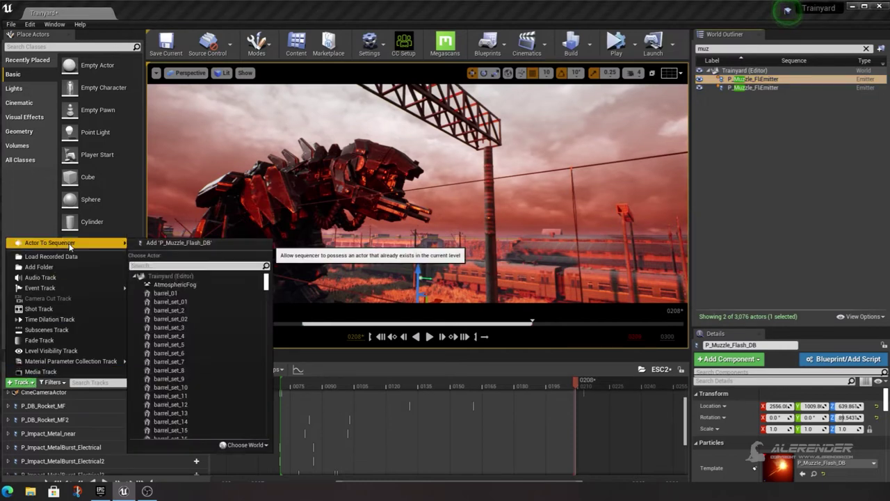
{"action": "left_click", "coordinate": [178, 242]}
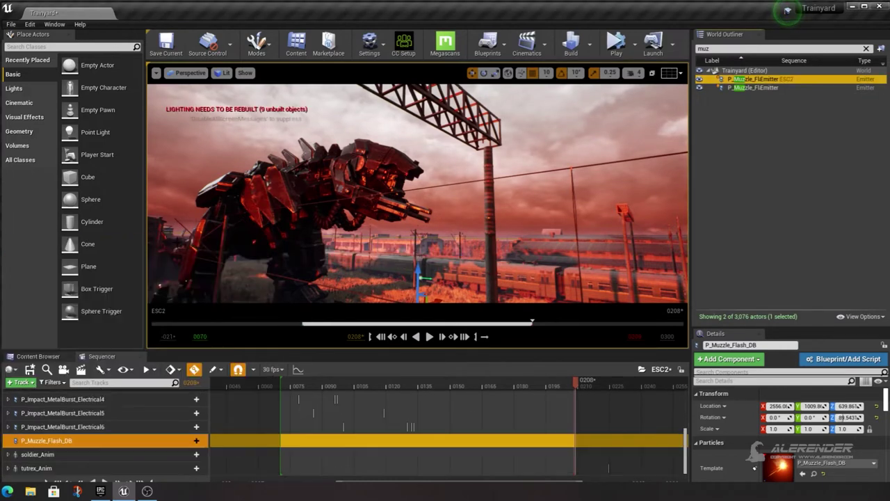
{"action": "left_click_drag", "start_coordinate": [436, 245], "coordinate": [418, 209]}
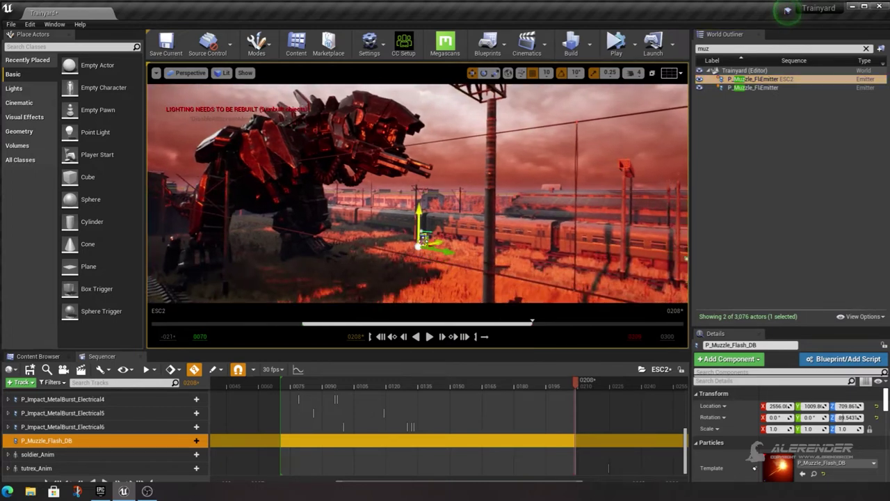
{"action": "left_click", "coordinate": [190, 441]}
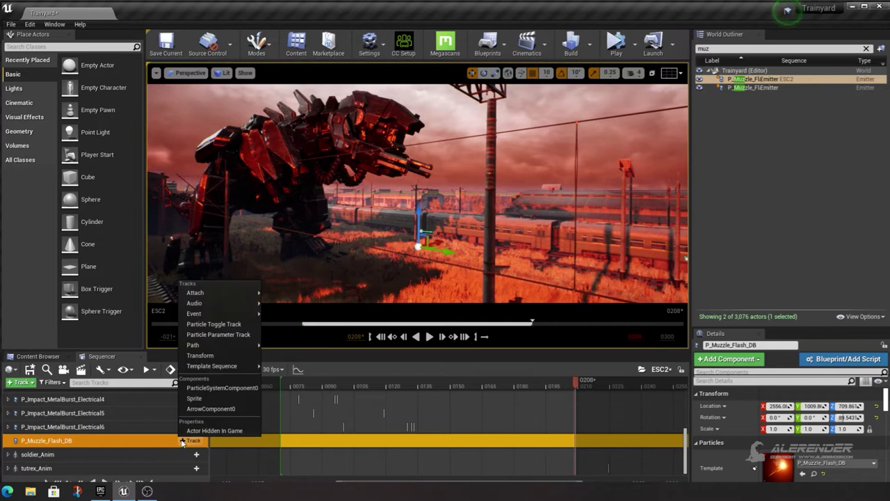
{"action": "left_click", "coordinate": [218, 357]}
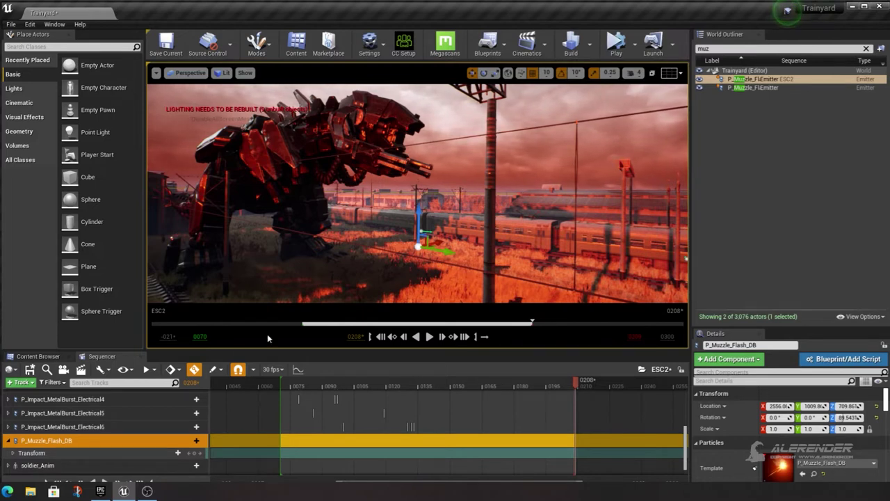
Open the tutrex skeletal mesh from the Rex folder, enlarge its editor window, and switch to Skeleton mode.
{"action": "left_click", "coordinate": [39, 356]}
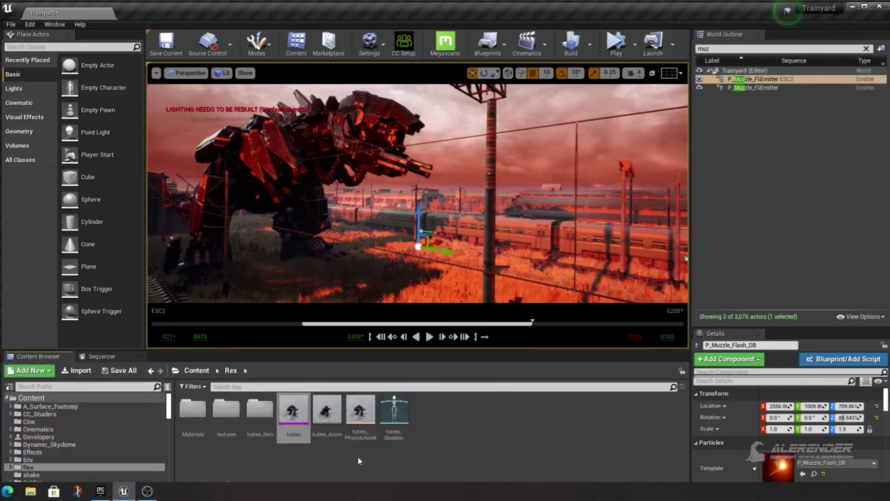
{"action": "double_click", "coordinate": [295, 412]}
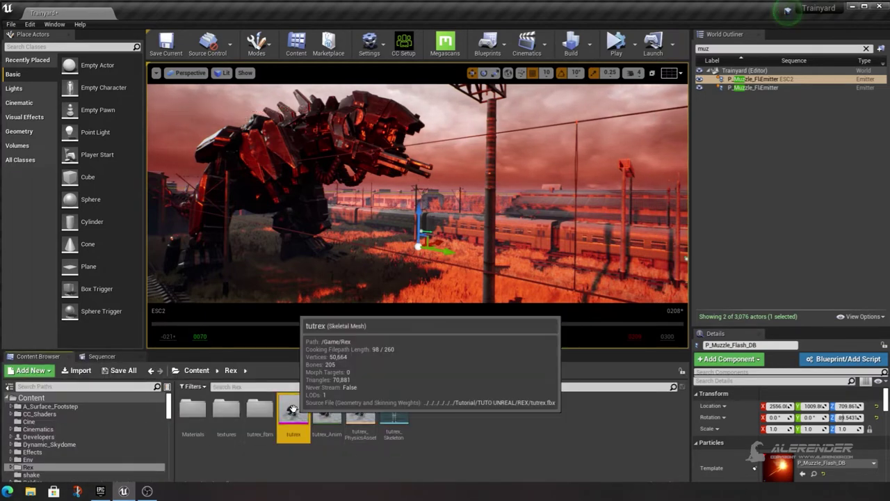
{"action": "left_click_drag", "start_coordinate": [424, 10], "coordinate": [203, 14]}
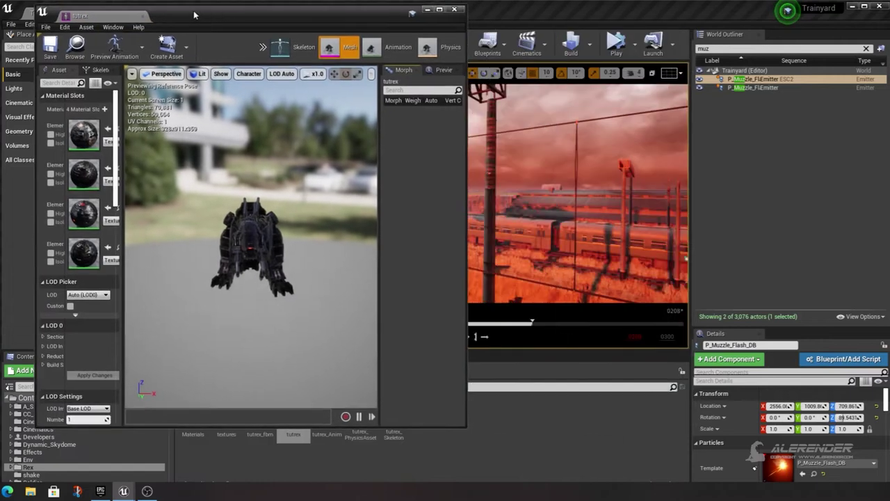
{"action": "left_click_drag", "start_coordinate": [471, 169], "coordinate": [824, 169]}
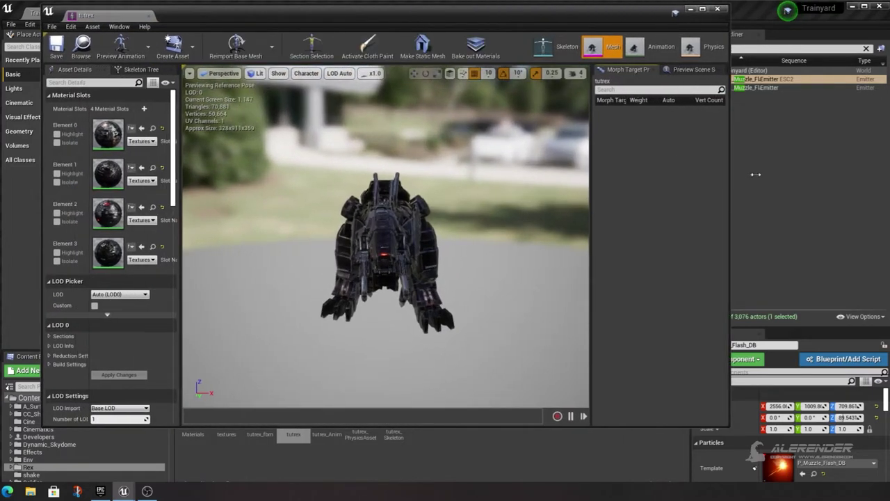
{"action": "left_click_drag", "start_coordinate": [466, 428], "coordinate": [466, 467]}
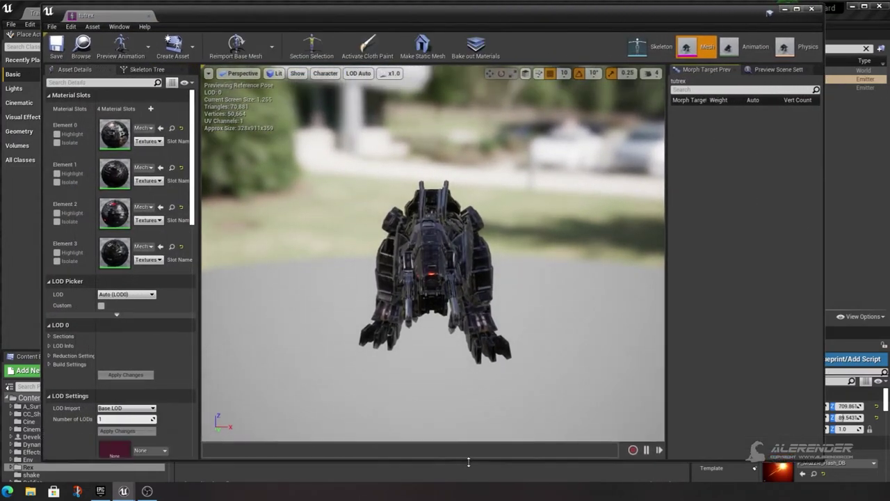
{"action": "left_click", "coordinate": [638, 47]}
{"action": "right_click_drag", "start_coordinate": [431, 278], "coordinate": [432, 278]}
Zoom in on the robot's gun arm and test-rotate bone091 to see what it moves.
{"action": "left_click", "coordinate": [652, 73]}
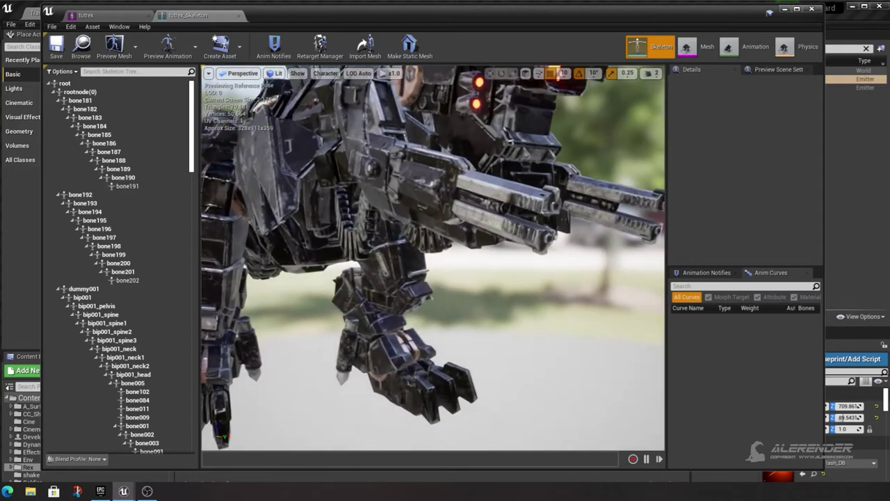
{"action": "right_click_drag", "start_coordinate": [473, 179], "coordinate": [472, 178]}
{"action": "left_click", "coordinate": [472, 175]}
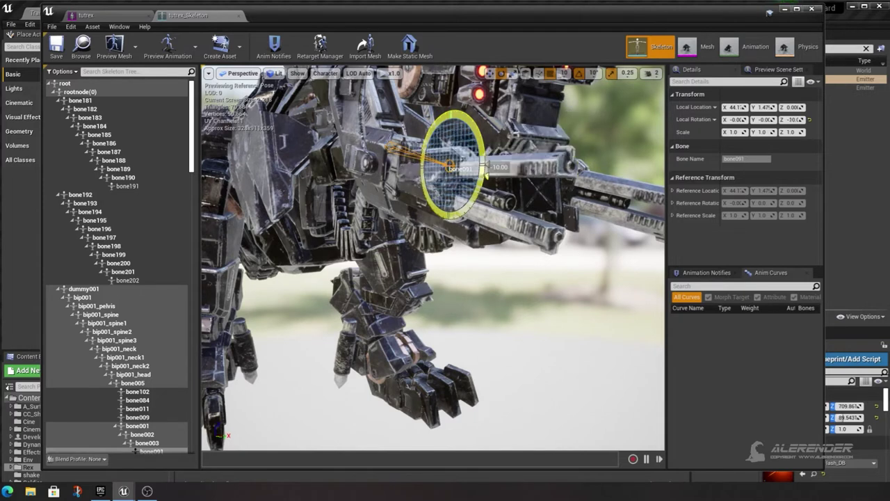
{"action": "mouse_move", "coordinate": [485, 174]}
{"action": "left_mouse_down"}
{"action": "mouse_move", "coordinate": [484, 146]}
{"action": "mouse_move", "coordinate": [484, 174]}
{"action": "left_mouse_up"}
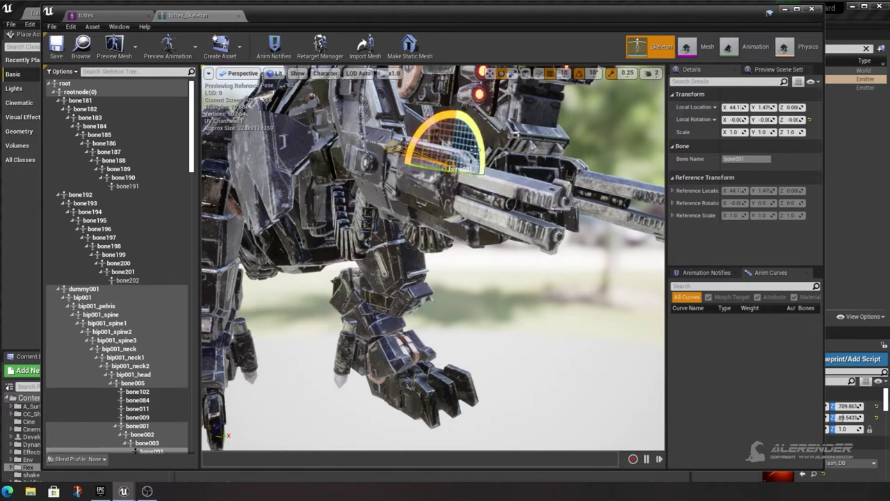
{"action": "scroll", "coordinate": [193, 157], "scroll_direction": "down", "scroll_amount": 4}
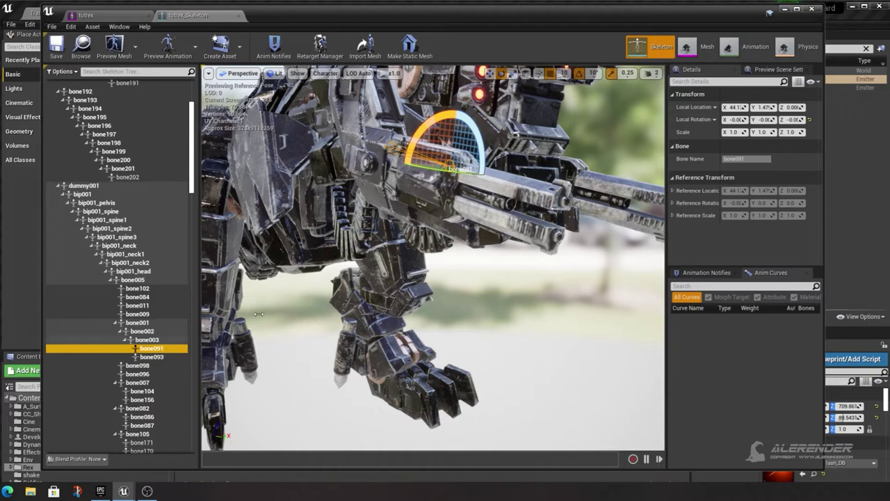
{"action": "left_click_drag", "start_coordinate": [481, 167], "coordinate": [486, 178]}
Test-rotate bone093 by -10 degrees, recheck bone091, then return to the Trainyard level.
{"action": "left_click", "coordinate": [508, 226]}
{"action": "left_click_drag", "start_coordinate": [501, 211], "coordinate": [478, 209]}
{"action": "left_click", "coordinate": [511, 181]}
{"action": "mouse_move", "coordinate": [482, 176]}
{"action": "left_mouse_down"}
{"action": "mouse_move", "coordinate": [484, 148]}
{"action": "mouse_move", "coordinate": [480, 170]}
{"action": "left_mouse_up"}
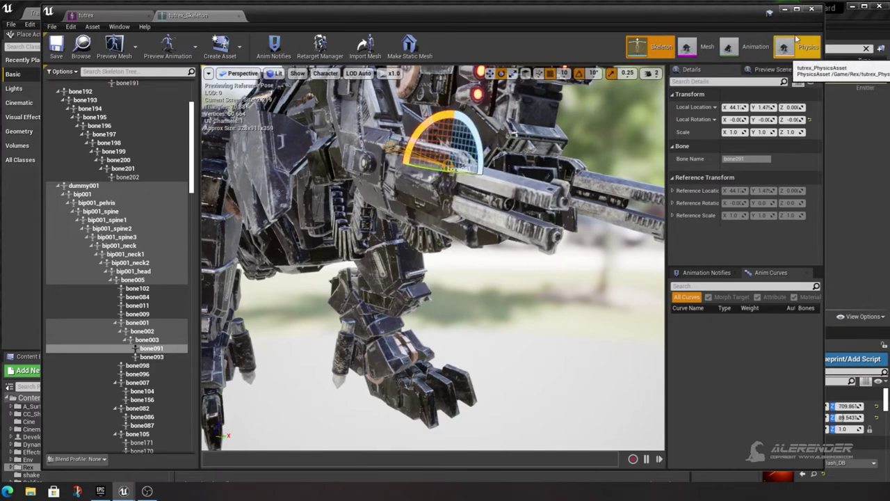
{"action": "left_click", "coordinate": [786, 10]}
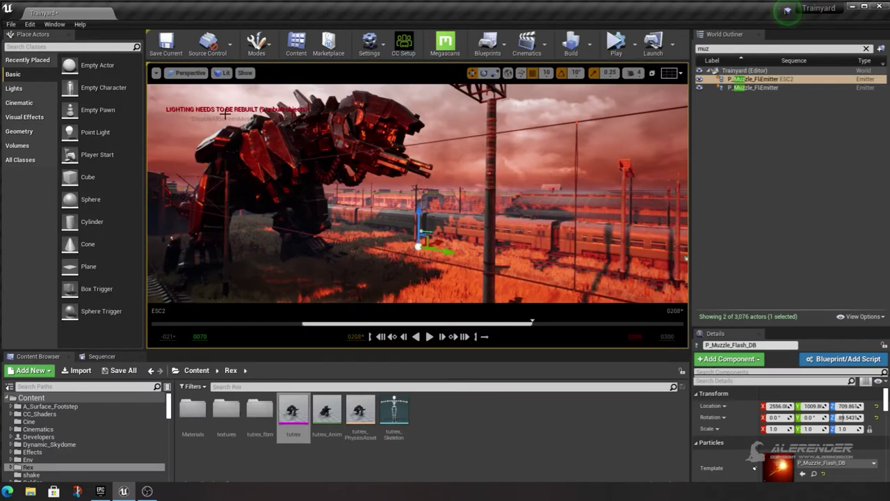
Set the playhead to around frame 0081 and start attaching the emitter to tutrex_Anim.
{"action": "left_click", "coordinate": [98, 356]}
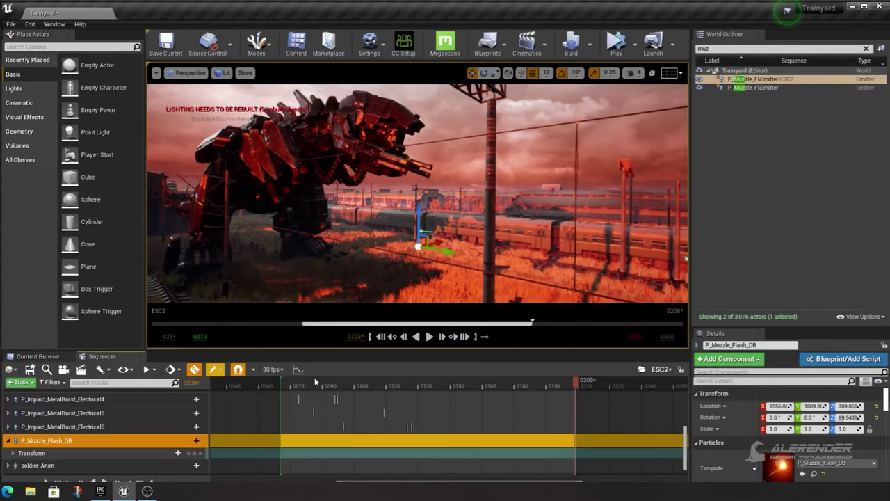
{"action": "mouse_move", "coordinate": [297, 381]}
{"action": "left_mouse_down"}
{"action": "mouse_move", "coordinate": [309, 380]}
{"action": "mouse_move", "coordinate": [297, 384]}
{"action": "left_mouse_up"}
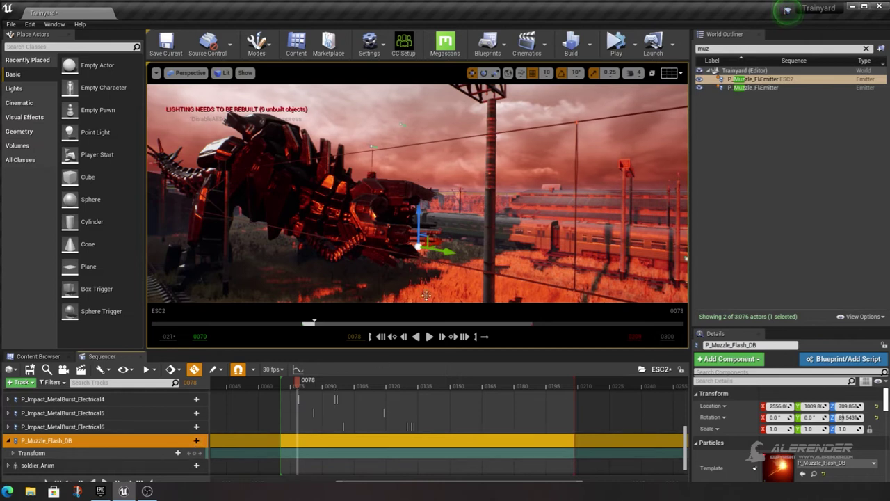
{"action": "left_click", "coordinate": [193, 442]}
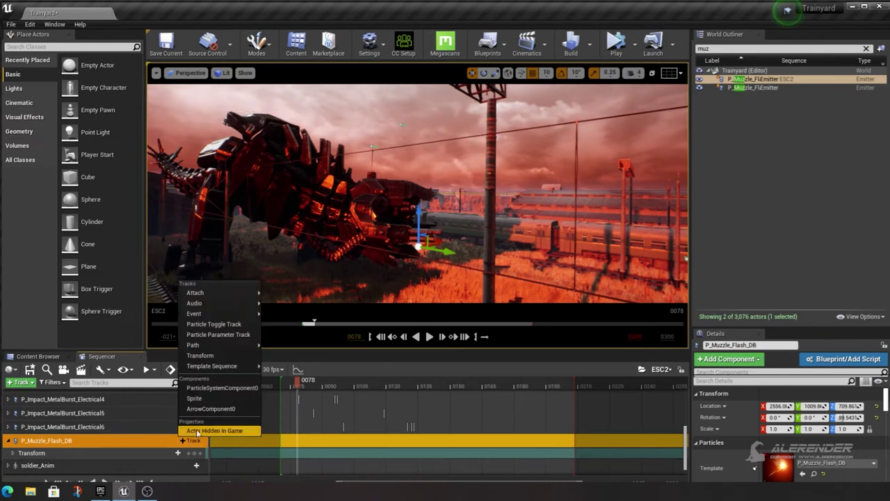
{"action": "mouse_move", "coordinate": [213, 291]}
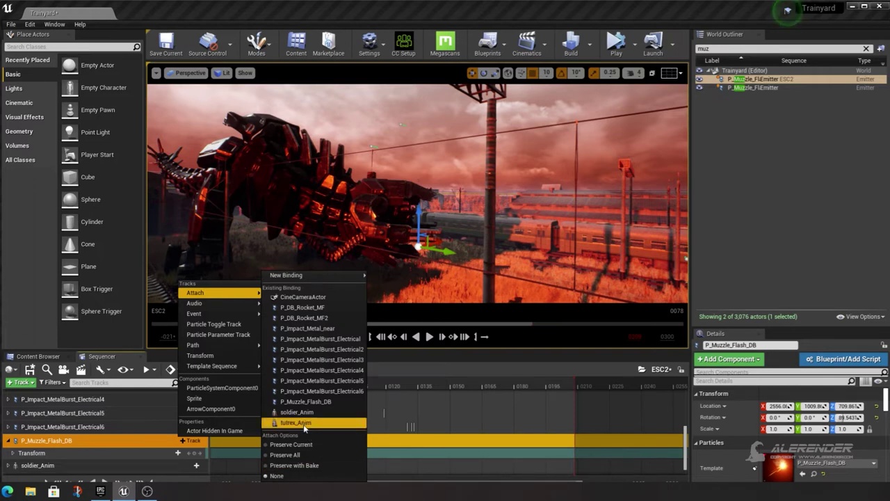
{"action": "left_click", "coordinate": [304, 423]}
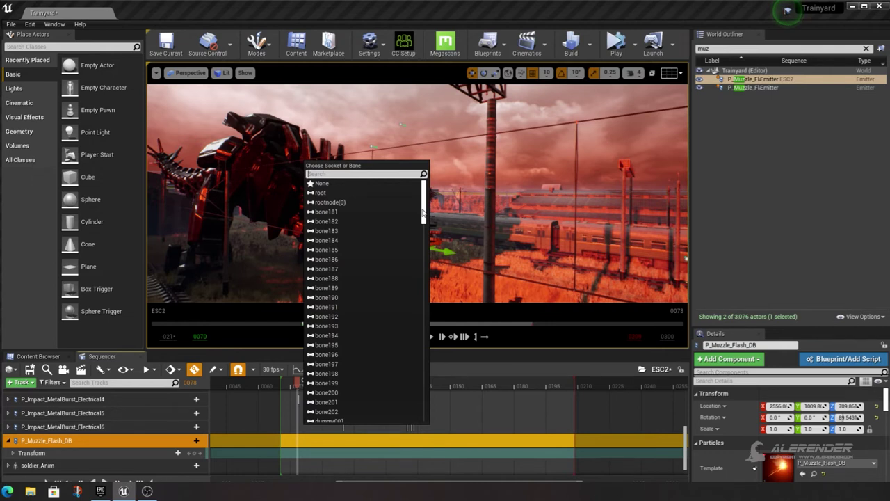
{"action": "scroll", "coordinate": [423, 217], "scroll_direction": "down", "scroll_amount": 1}
{"action": "scroll", "coordinate": [426, 215], "scroll_direction": "up", "scroll_amount": 1}
{"action": "scroll", "coordinate": [426, 217], "scroll_direction": "down", "scroll_amount": 1}
{"action": "scroll", "coordinate": [424, 209], "scroll_direction": "up", "scroll_amount": 1}
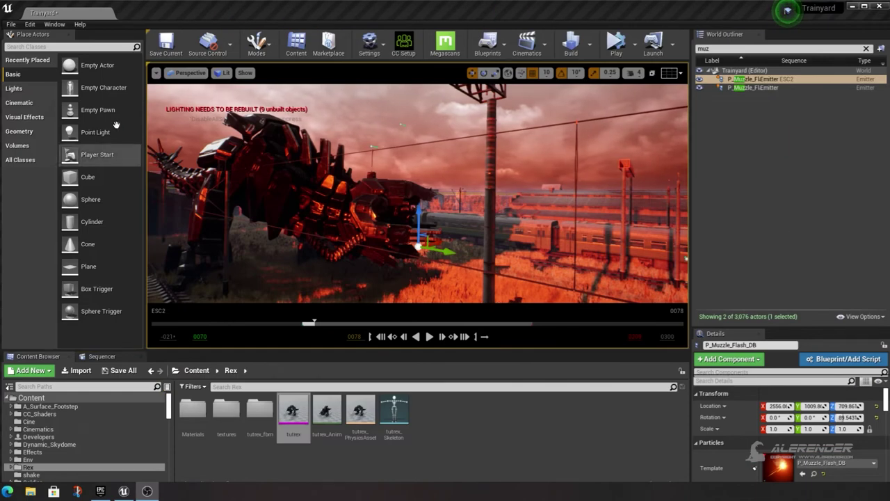
Retry the attach to tutrex_Anim, searching for bone091 and confirming it as the attach bone.
{"action": "left_click", "coordinate": [101, 357]}
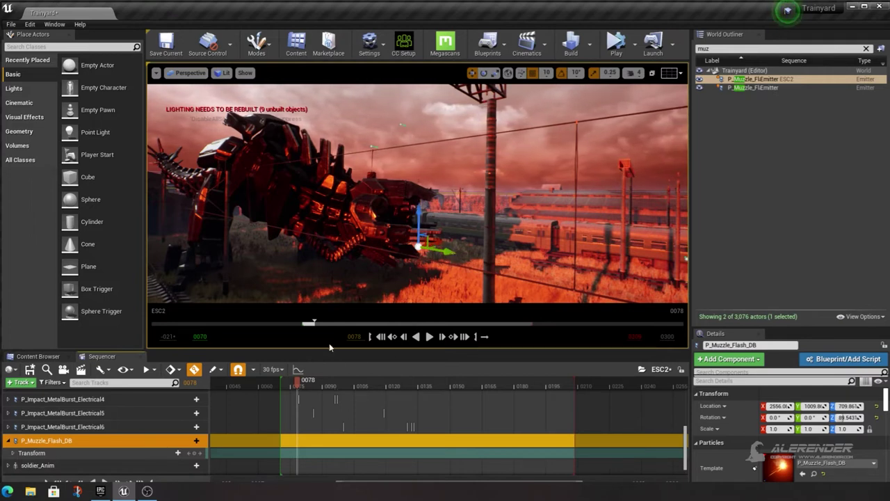
{"action": "left_click", "coordinate": [192, 441]}
{"action": "mouse_move", "coordinate": [209, 293]}
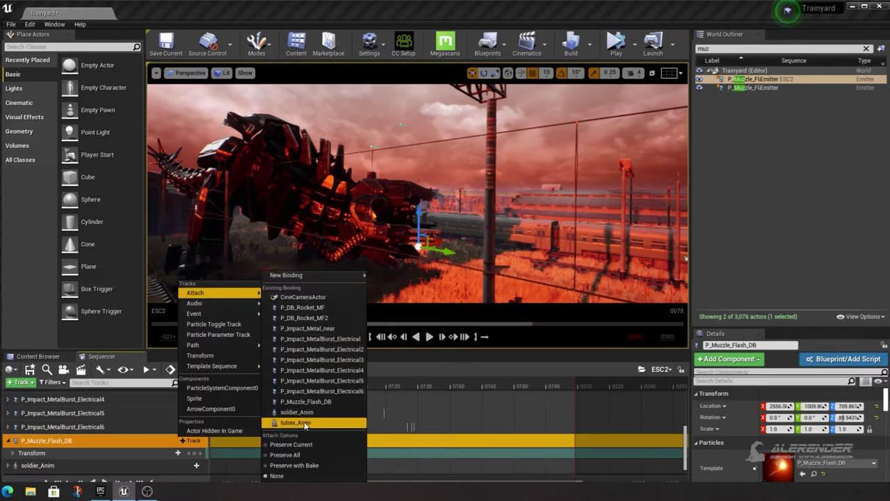
{"action": "left_click", "coordinate": [304, 423]}
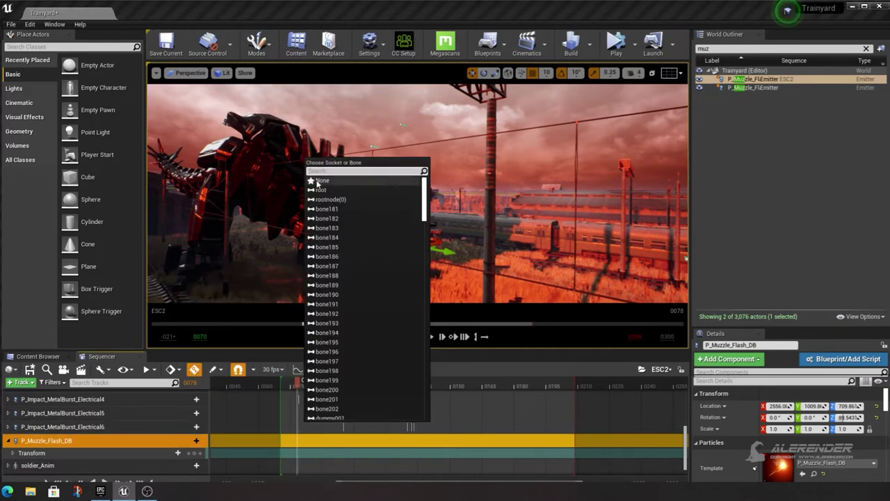
{"action": "type", "text": "bone091"}
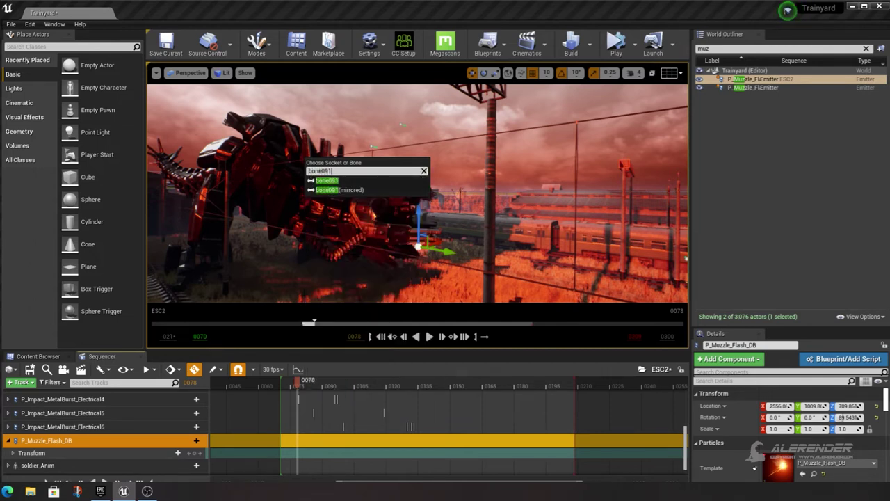
{"action": "key", "text": "Return"}
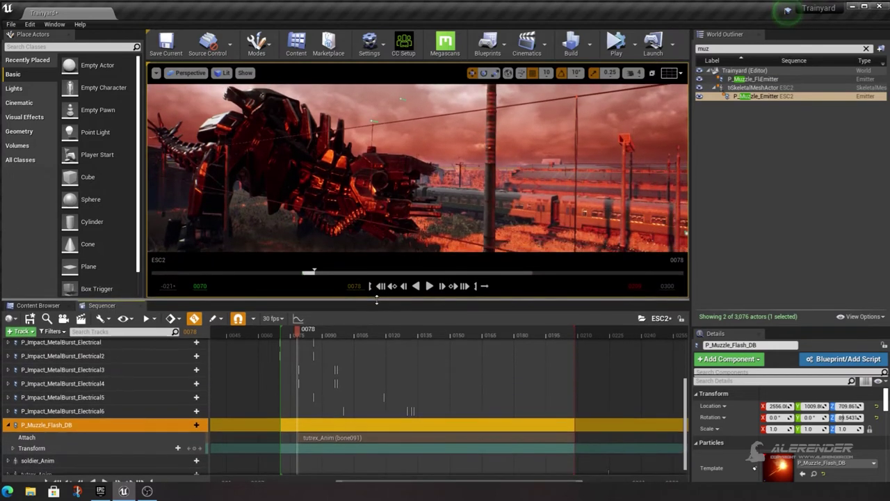
Enlarge the track area, shorten the bone091 attach section, and expand the emitter's Transform track.
{"action": "left_click_drag", "start_coordinate": [369, 350], "coordinate": [369, 298]}
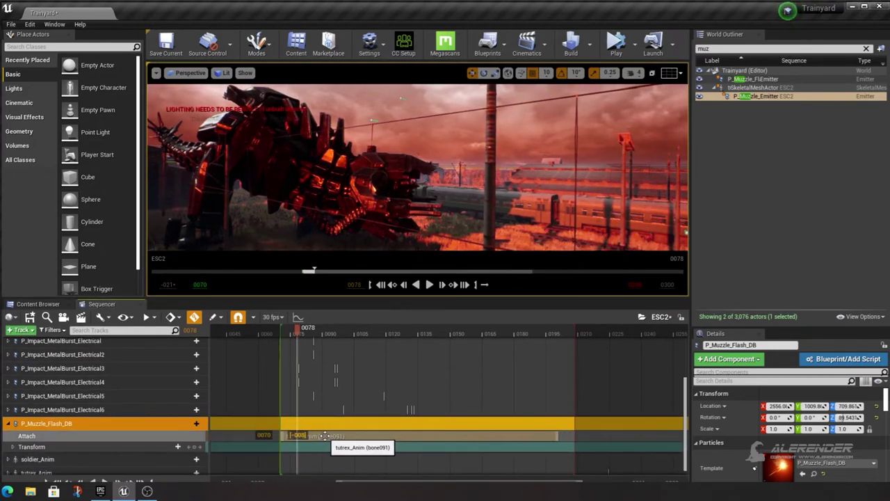
{"action": "left_click_drag", "start_coordinate": [559, 436], "coordinate": [544, 438]}
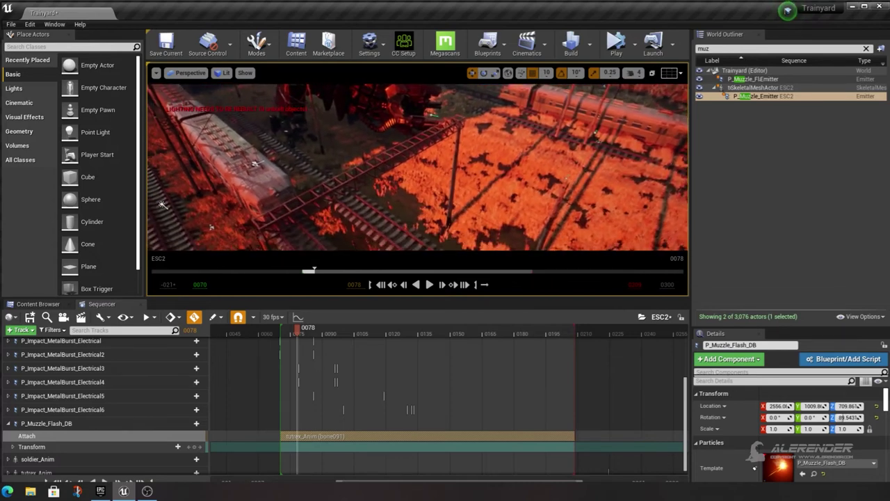
{"action": "left_click", "coordinate": [13, 447]}
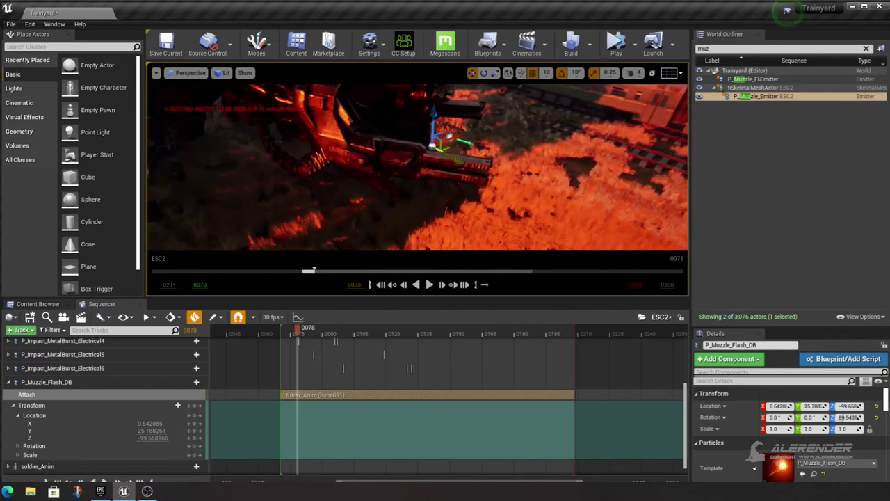
Move the emitter to the gun muzzle (Location 43.56, 1.62, 1.19) and rotate it along the barrel.
{"action": "mouse_move", "coordinate": [496, 185]}
{"action": "left_mouse_down", "text": "shift"}
{"action": "mouse_move", "coordinate": [389, 127]}
{"action": "mouse_move", "coordinate": [421, 145]}
{"action": "left_mouse_up", "text": "shift"}
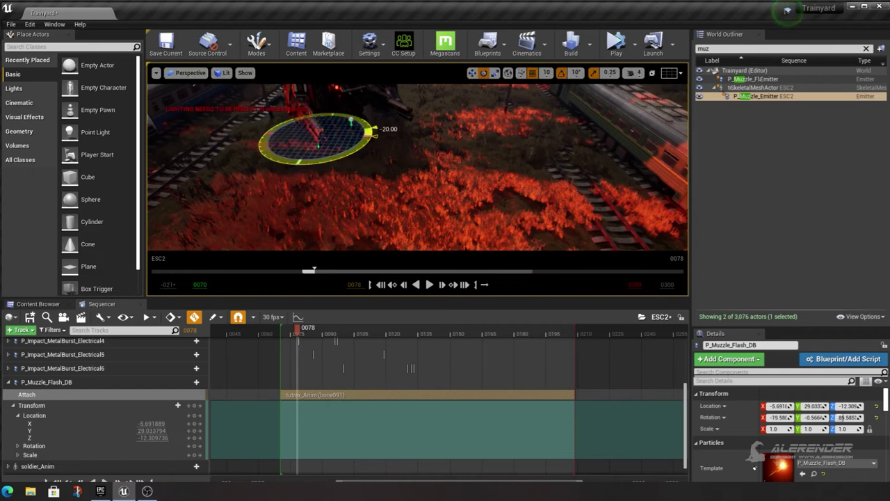
{"action": "left_click_drag", "start_coordinate": [420, 145], "coordinate": [402, 130], "text": "alt"}
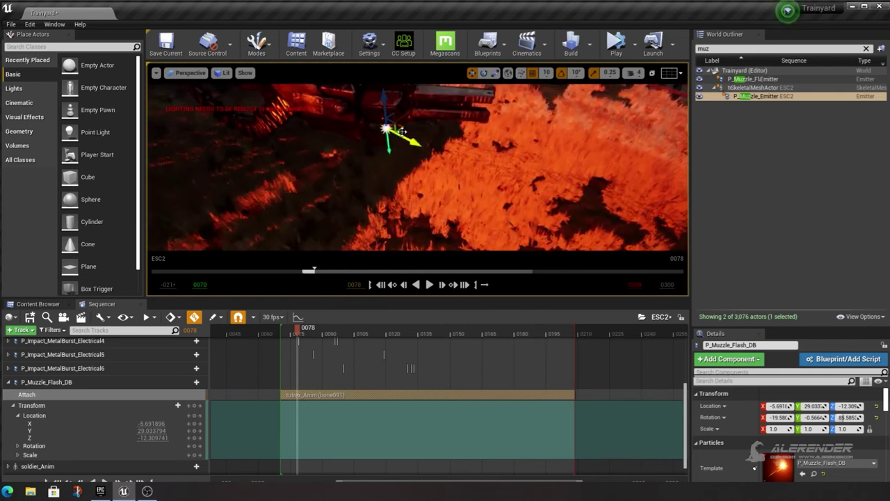
{"action": "left_click", "coordinate": [486, 74]}
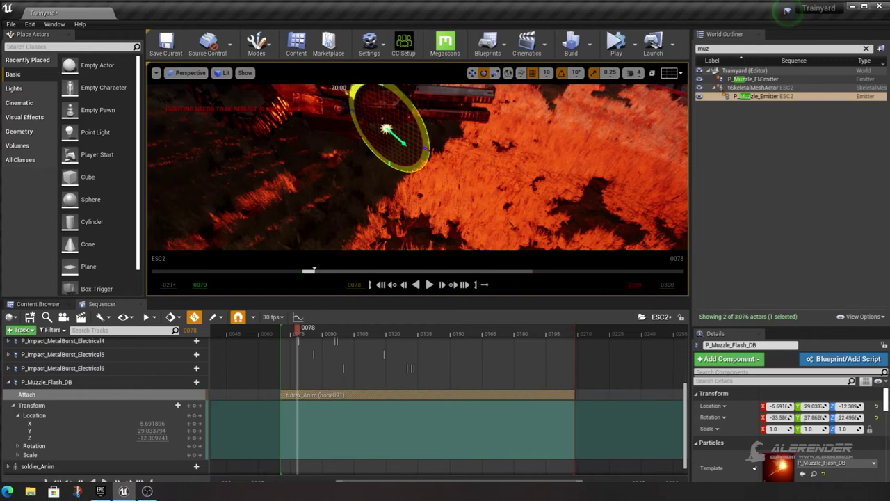
{"action": "left_click_drag", "start_coordinate": [399, 164], "coordinate": [410, 164]}
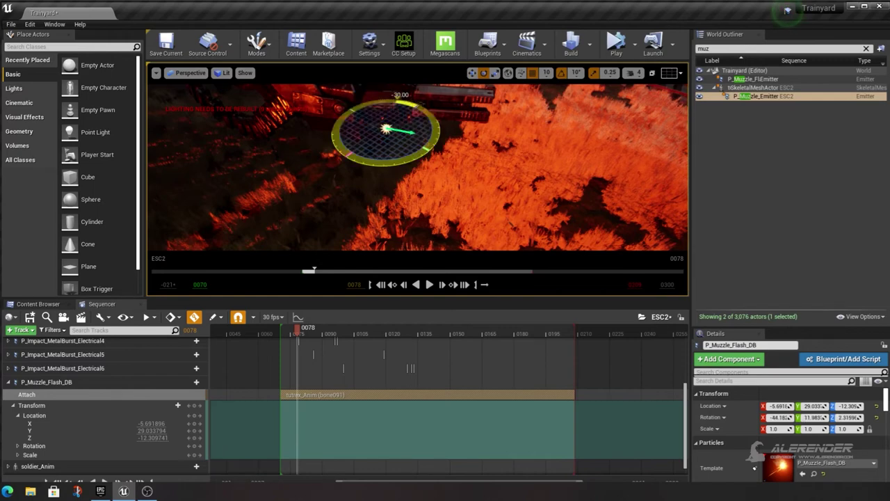
{"action": "left_click_drag", "start_coordinate": [402, 131], "coordinate": [347, 111]}
{"action": "left_click", "coordinate": [473, 74]}
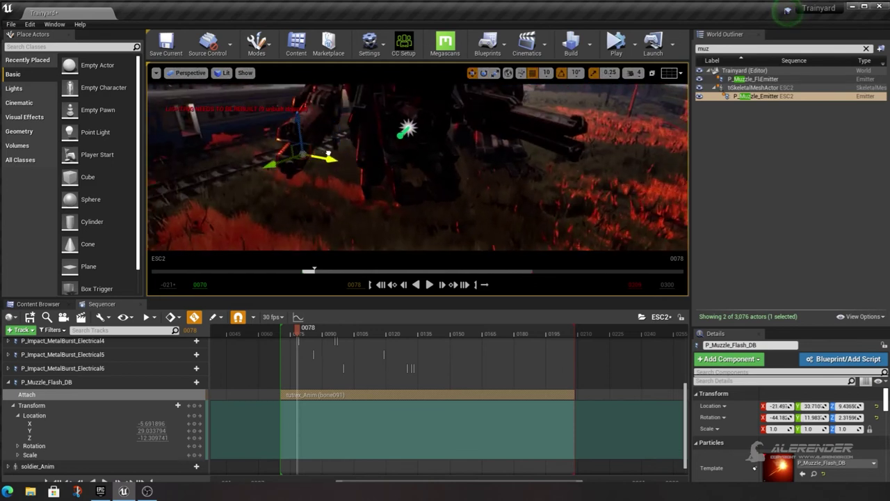
{"action": "left_click", "coordinate": [485, 73]}
{"action": "left_click_drag", "start_coordinate": [309, 168], "coordinate": [311, 169]}
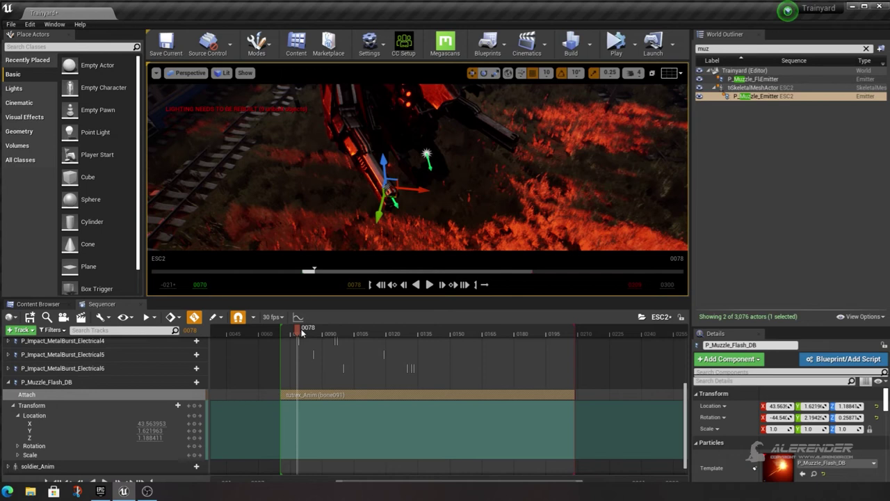
Scrub the playhead to frame 0083 and enlarge Details to reach the emitter's Activation settings.
{"action": "mouse_move", "coordinate": [298, 334]}
{"action": "left_mouse_down"}
{"action": "mouse_move", "coordinate": [484, 345]}
{"action": "mouse_move", "coordinate": [336, 339]}
{"action": "left_mouse_up"}
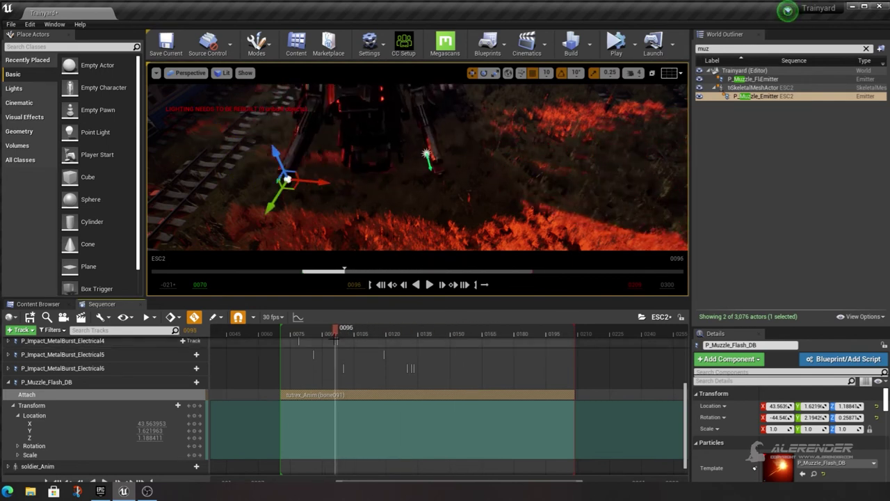
{"action": "left_click", "coordinate": [312, 331]}
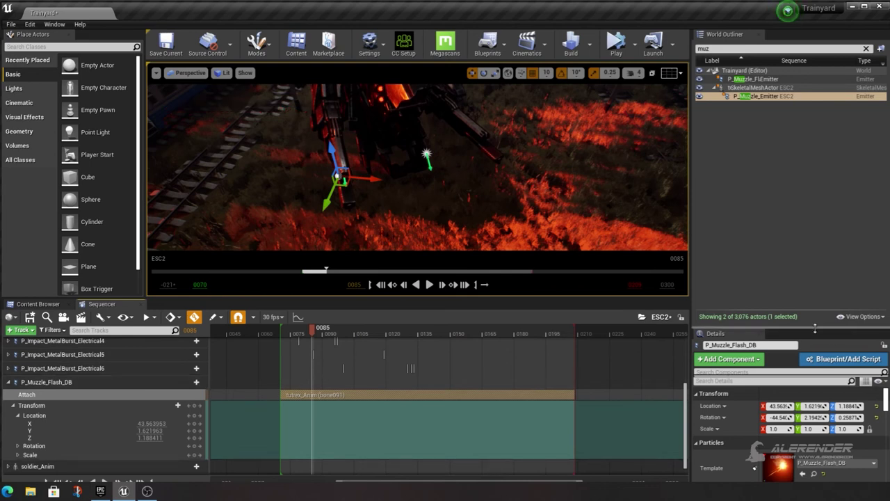
{"action": "left_click_drag", "start_coordinate": [815, 328], "coordinate": [834, 154]}
{"action": "left_click_drag", "start_coordinate": [887, 283], "coordinate": [880, 446]}
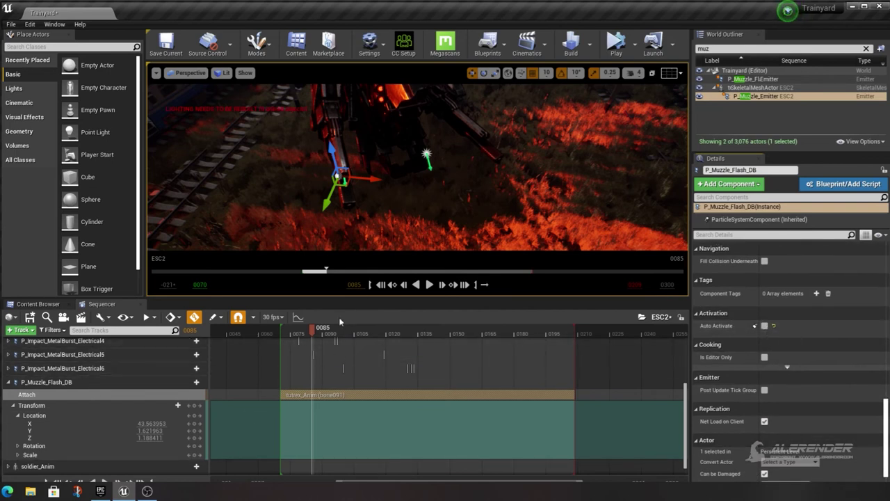
{"action": "left_click_drag", "start_coordinate": [312, 327], "coordinate": [307, 328]}
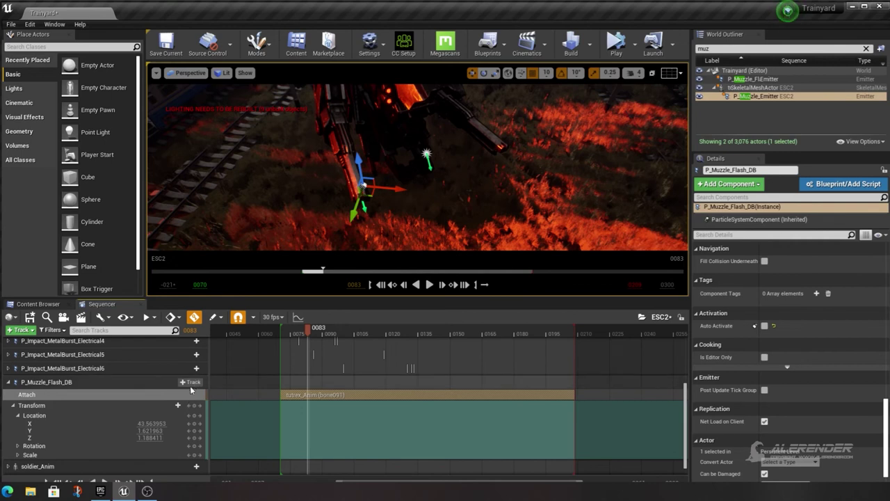
Add a Particle Toggle track to P_Muzzle_Flash_DB with an Activate key at frame 0083.
{"action": "left_click", "coordinate": [192, 383]}
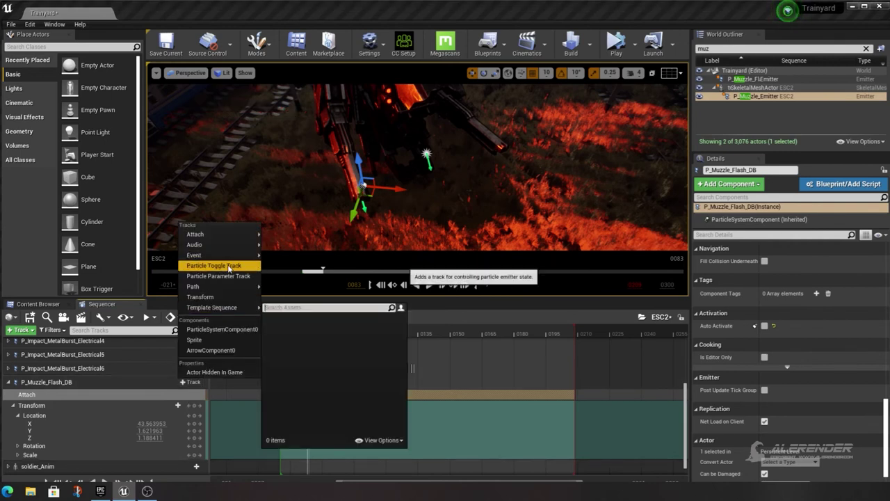
{"action": "left_click", "coordinate": [220, 266]}
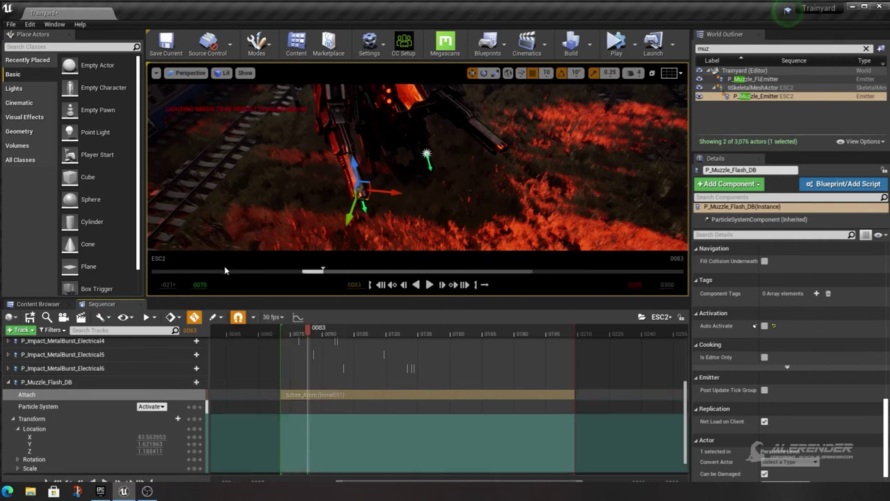
{"action": "left_click", "coordinate": [194, 409]}
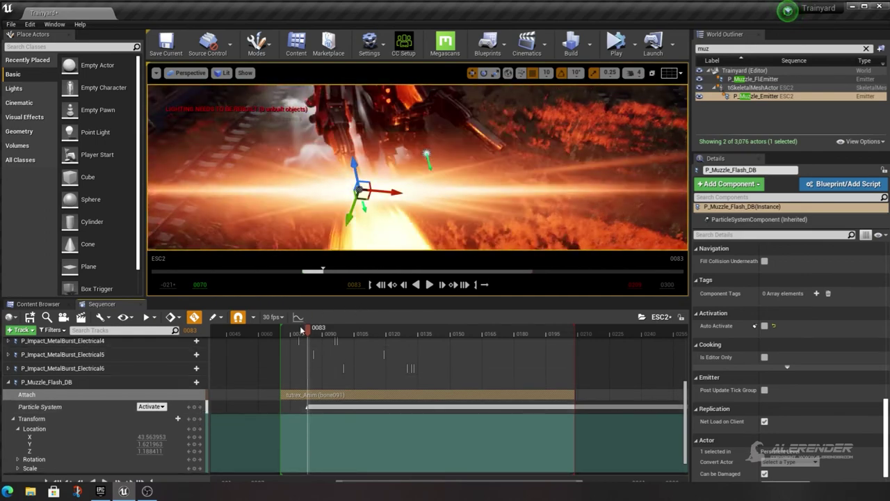
{"action": "left_click", "coordinate": [260, 330]}
Scrub around frame 0083 and play the sequence to preview the muzzle flash.
{"action": "mouse_move", "coordinate": [397, 238]}
{"action": "right_mouse_down"}
{"action": "mouse_move", "coordinate": [319, 143]}
{"action": "mouse_move", "coordinate": [412, 245]}
{"action": "mouse_move", "coordinate": [404, 285]}
{"action": "right_mouse_up"}
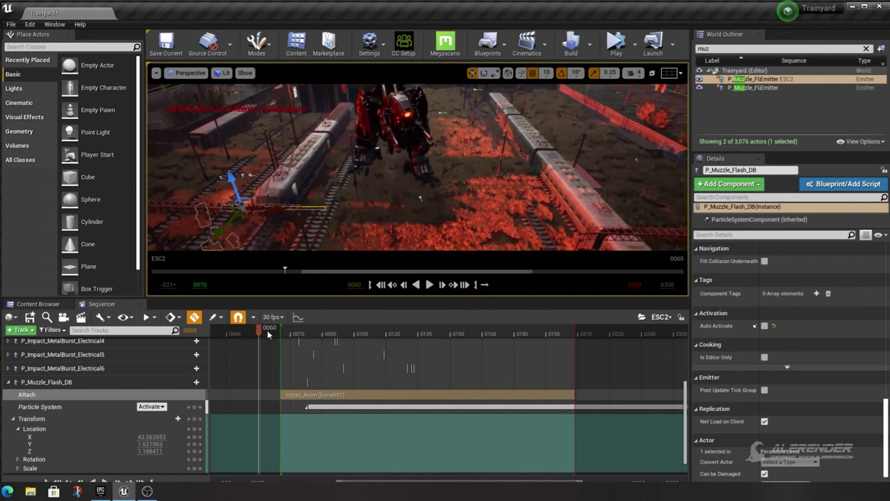
{"action": "left_click_drag", "start_coordinate": [259, 329], "coordinate": [249, 328]}
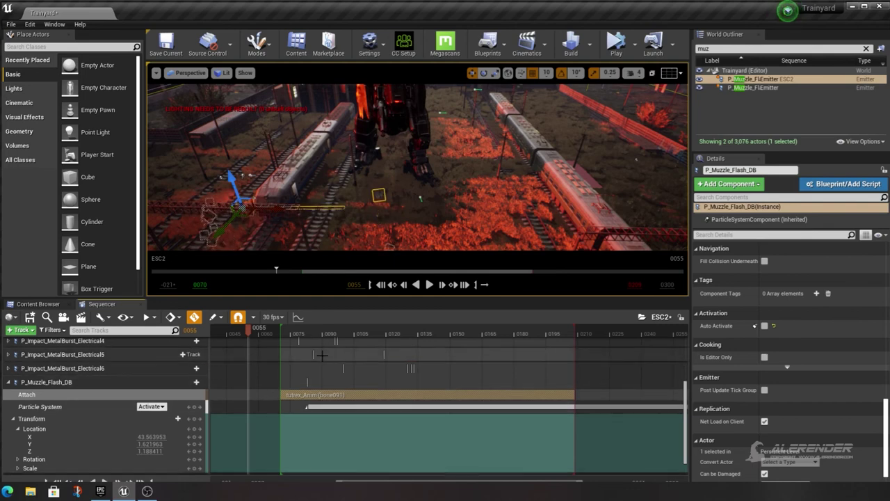
{"action": "left_click", "coordinate": [429, 284]}
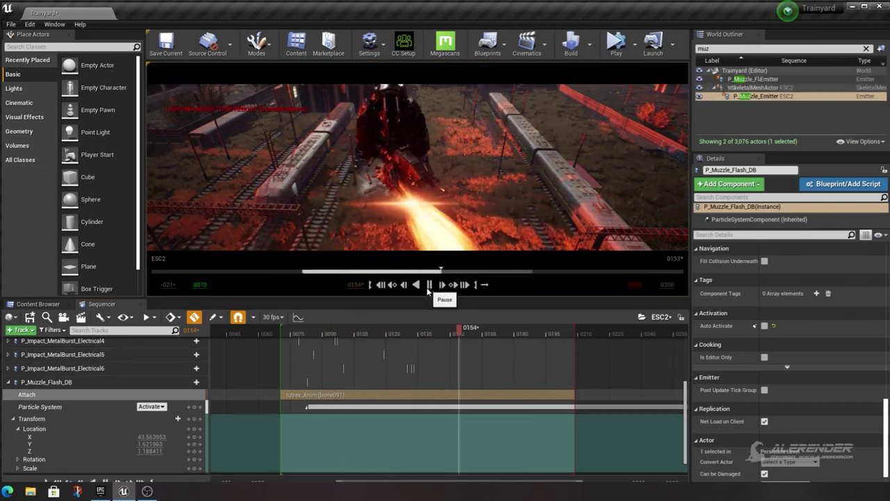
Add a Deactivate key on the particle toggle track at frame 0197.
{"action": "left_click_drag", "start_coordinate": [577, 334], "coordinate": [551, 336]}
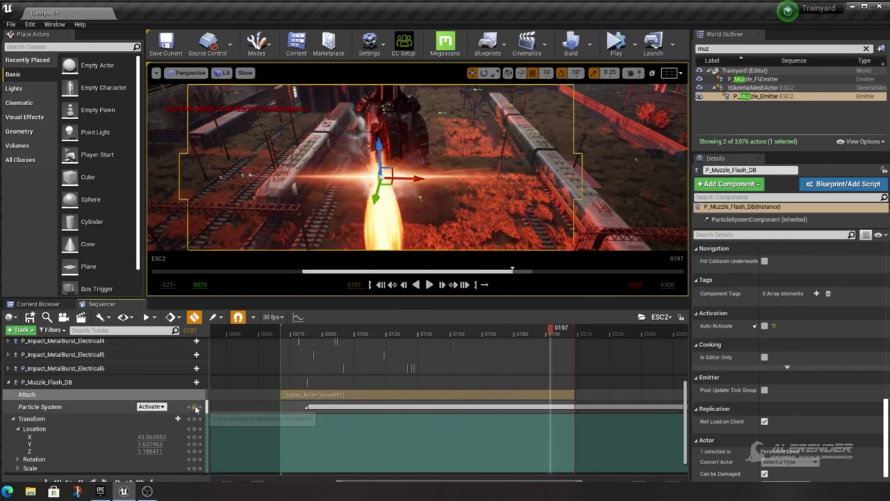
{"action": "left_click", "coordinate": [151, 406]}
{"action": "left_click", "coordinate": [153, 425]}
Replay the sequence from frame 0064 to check the flash timing, stopping back at frame 0098.
{"action": "left_click_drag", "start_coordinate": [346, 331], "coordinate": [267, 332]}
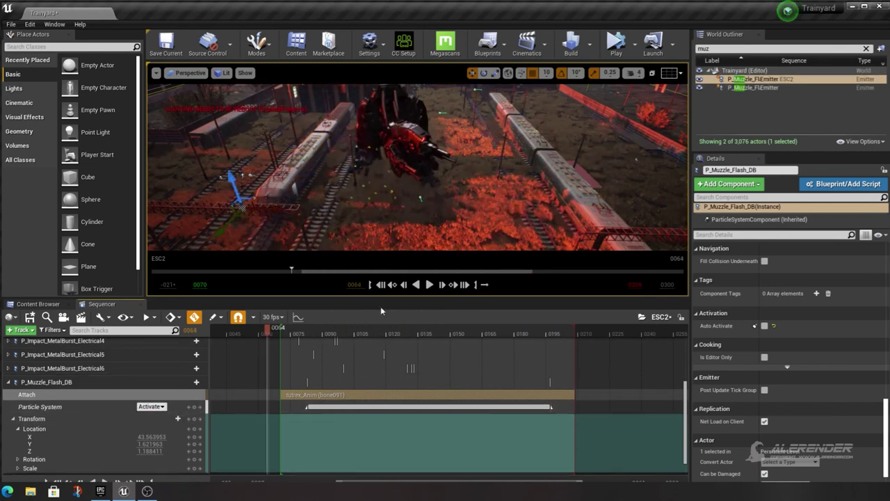
{"action": "left_click", "coordinate": [429, 286]}
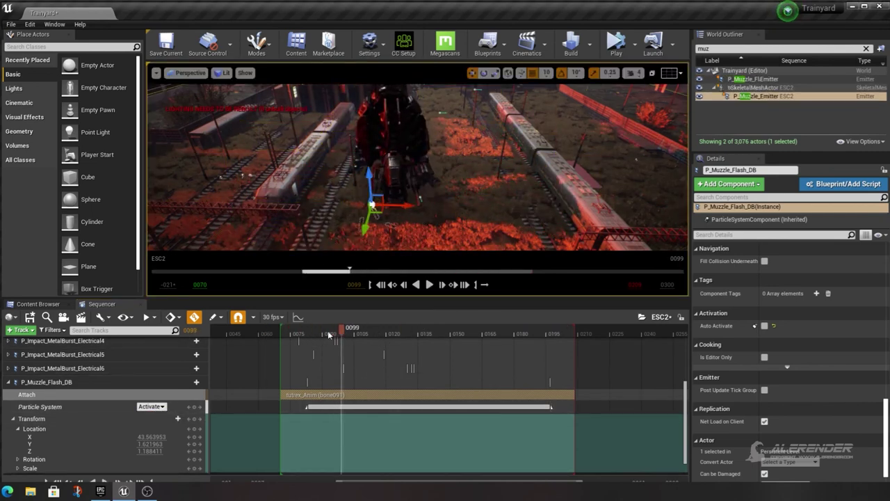
{"action": "left_click", "coordinate": [429, 285]}
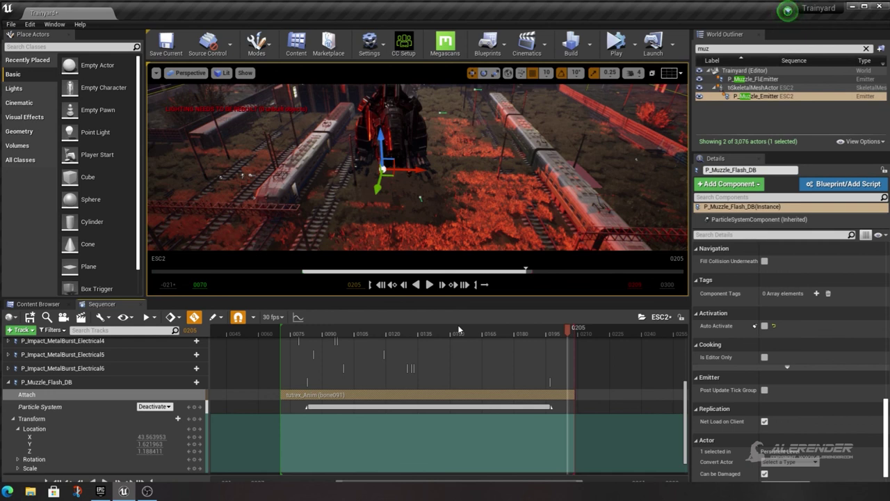
{"action": "left_click_drag", "start_coordinate": [450, 334], "coordinate": [343, 334]}
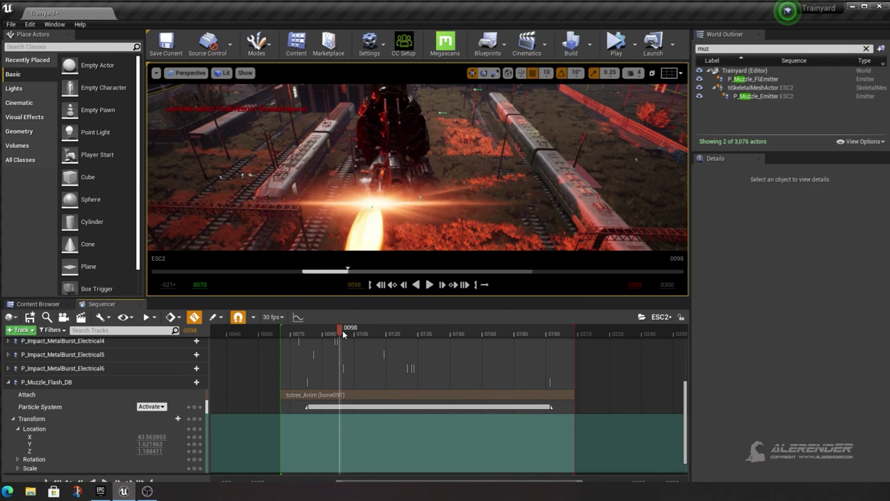